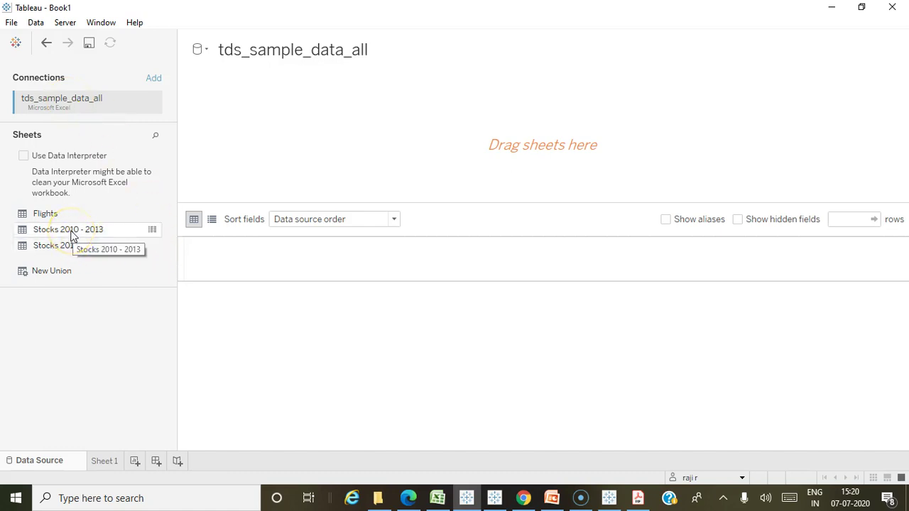
Add the Stocks 2010 - 2013 sheet to the data source canvas and union the Stocks 2014 sheet beneath it.
left_click(71, 232)
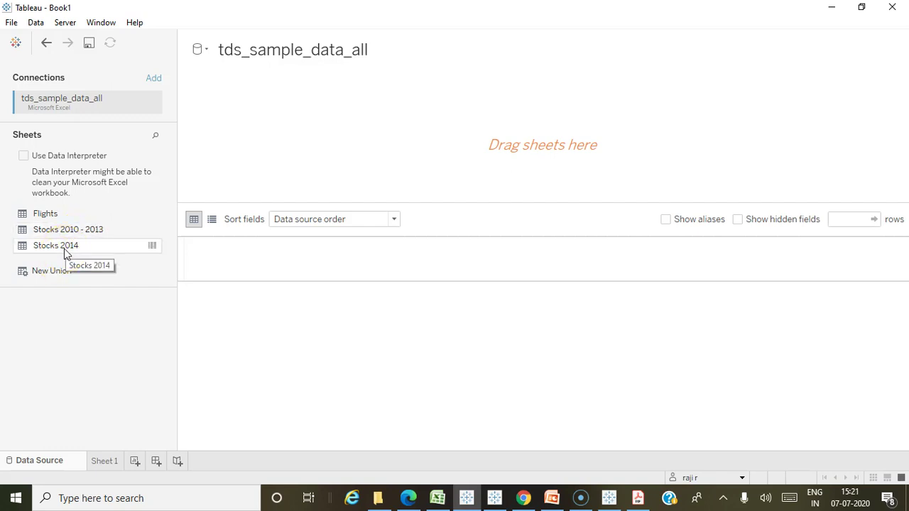
left_click_drag(67, 229, 268, 170)
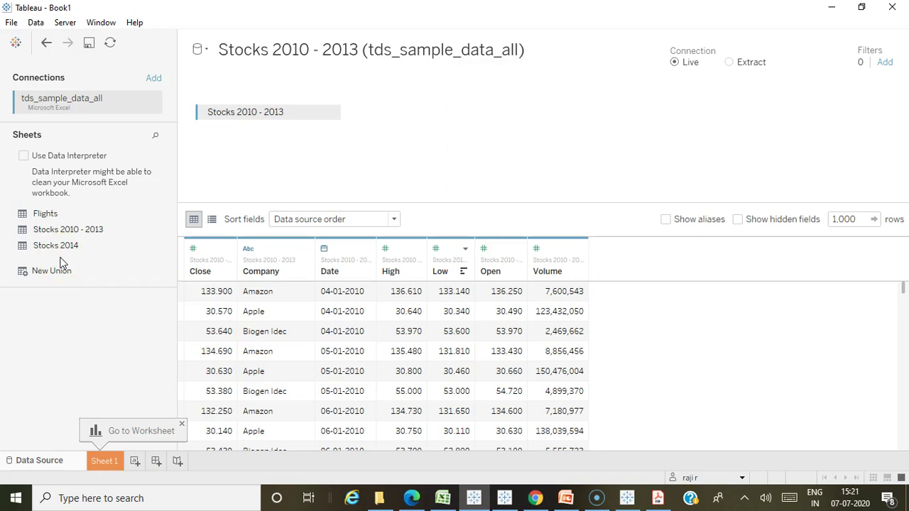
left_click_drag(59, 250, 254, 135)
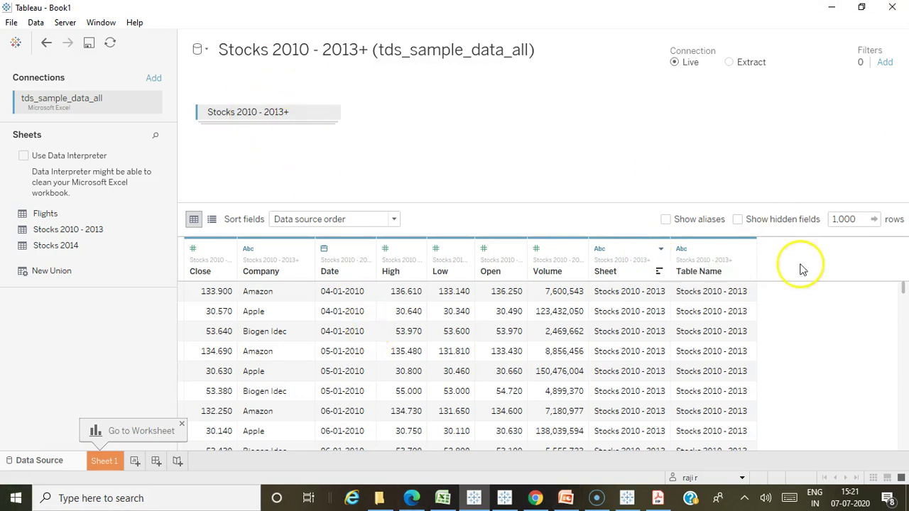
Hide the Sheet and Table Name columns generated by the union.
left_click(660, 249)
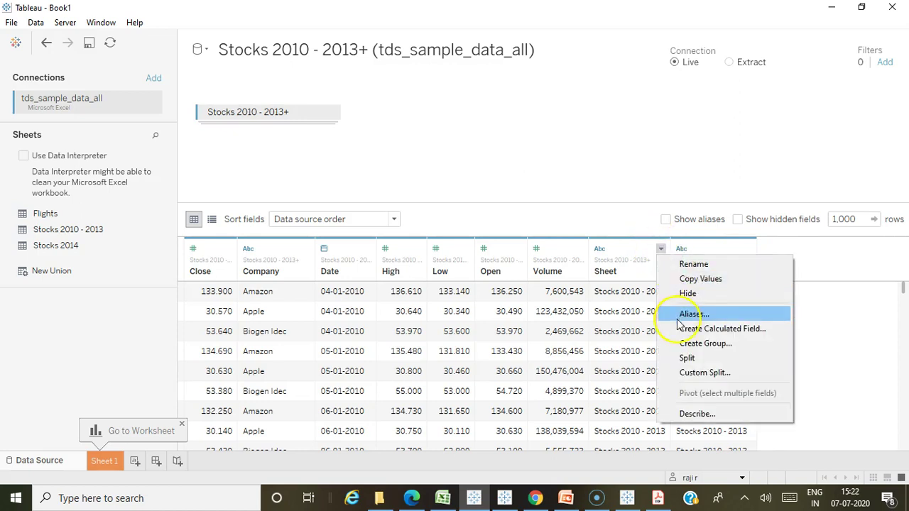
left_click(687, 293)
left_click(667, 249)
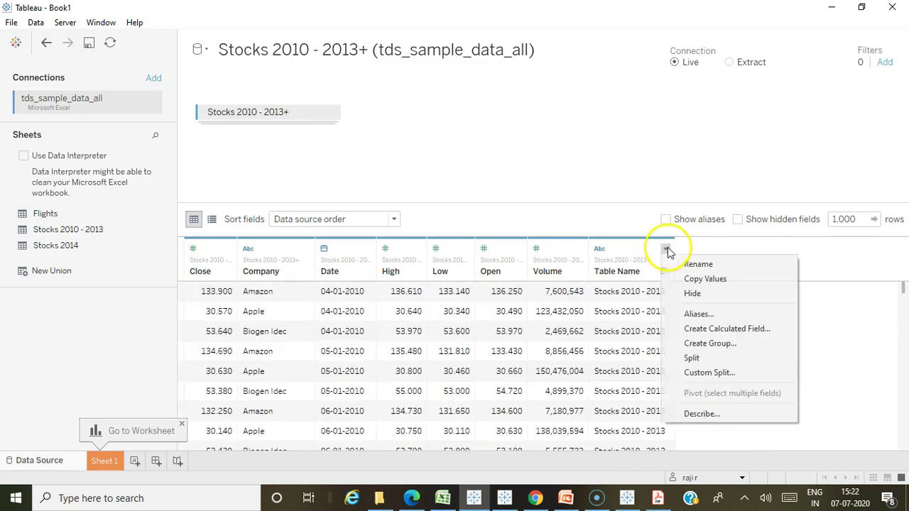
left_click(714, 292)
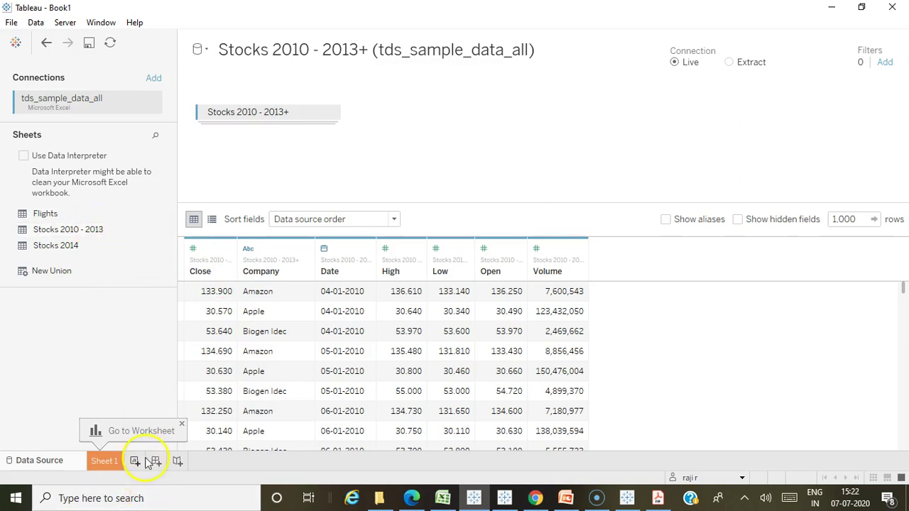
Edit the union by removing the Stocks 2014 sheet from its table list, add the sheet back, and accept.
left_click_drag(45, 245, 294, 171)
left_click(330, 112)
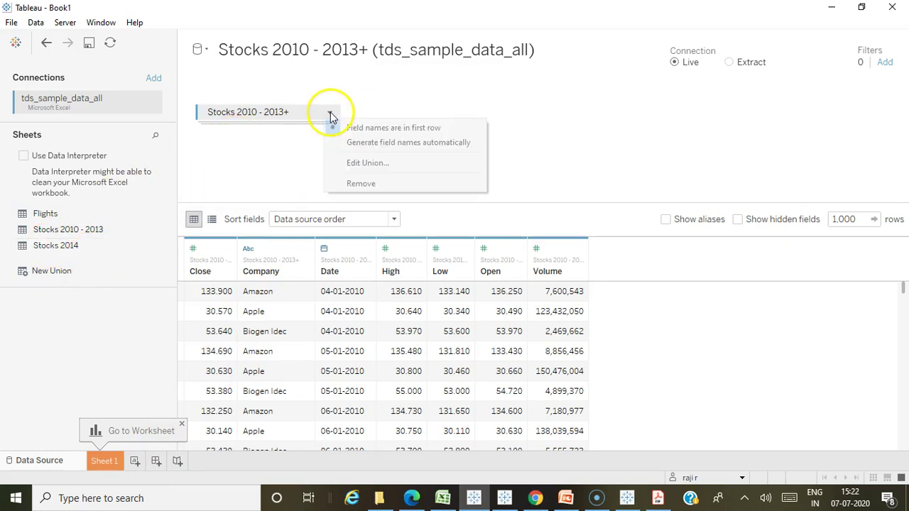
left_click(360, 166)
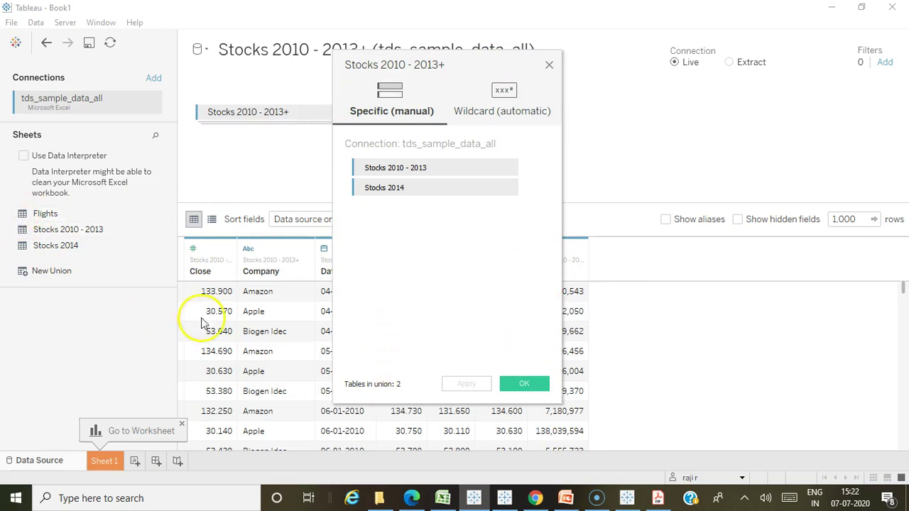
left_click_drag(448, 187, 127, 253)
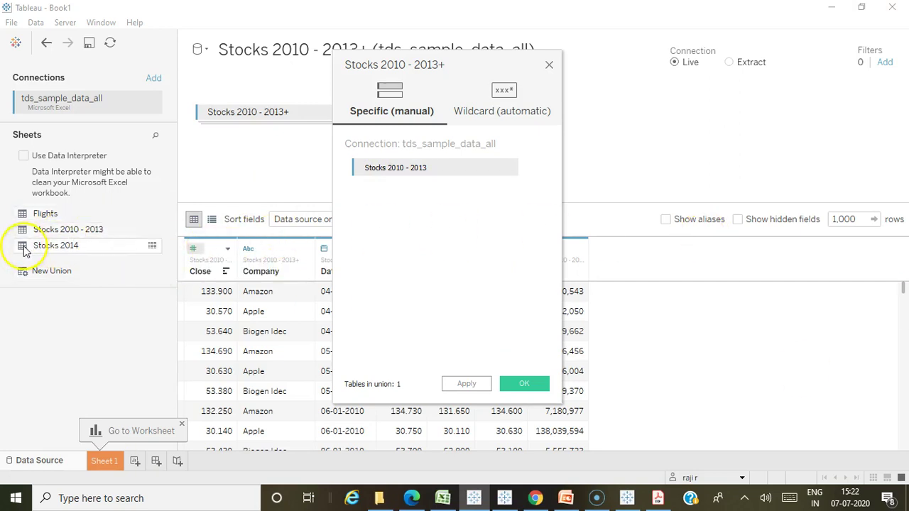
left_click_drag(28, 245, 358, 219)
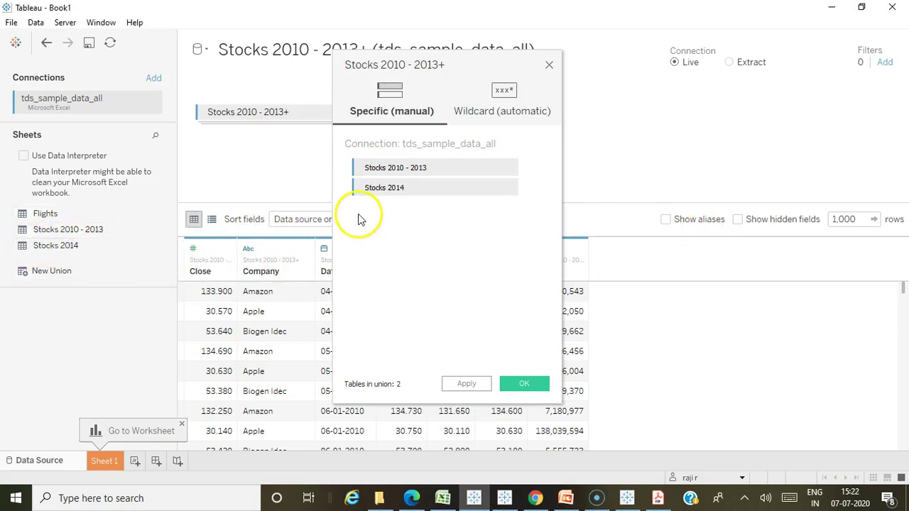
left_click(517, 386)
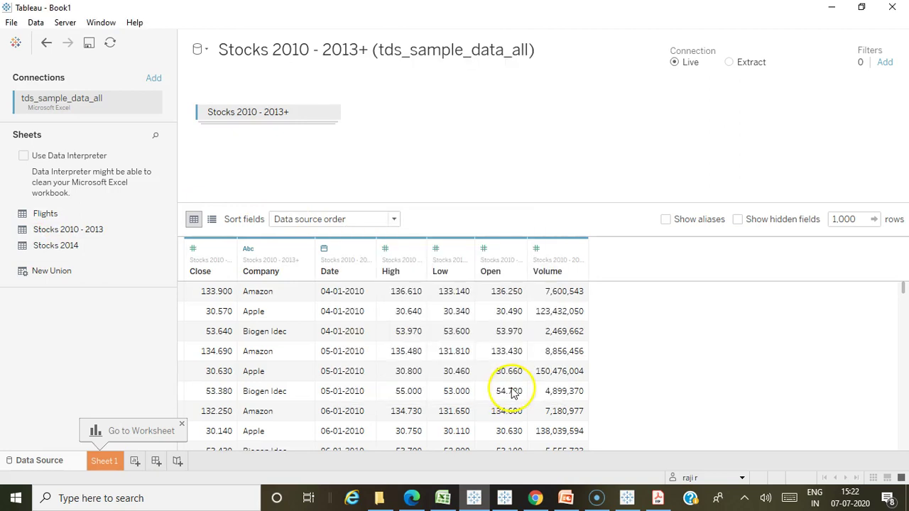
Open the Stocks union for editing and view its Wildcard (automatic) settings.
left_click(328, 112)
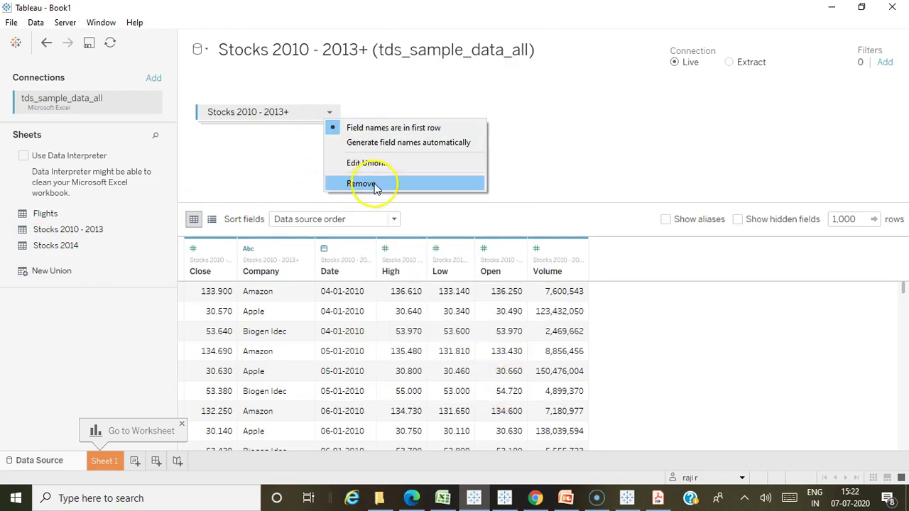
left_click(388, 165)
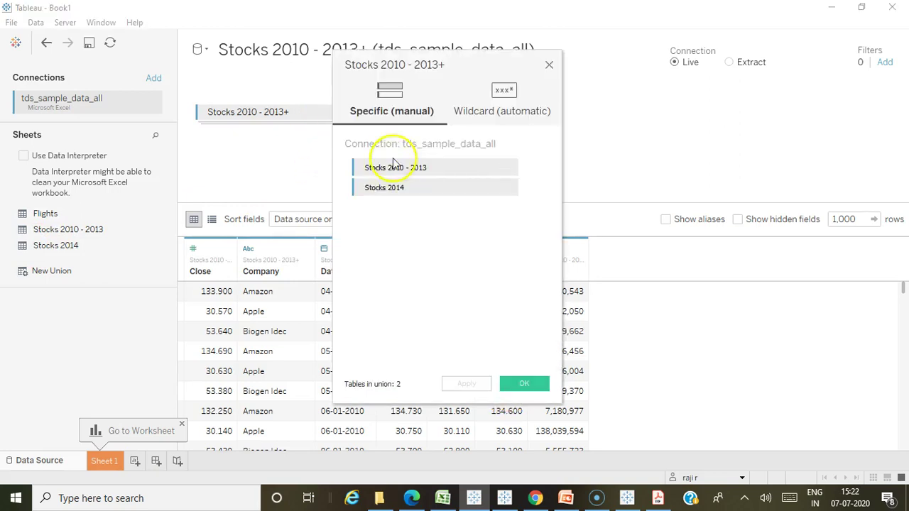
left_click(472, 115)
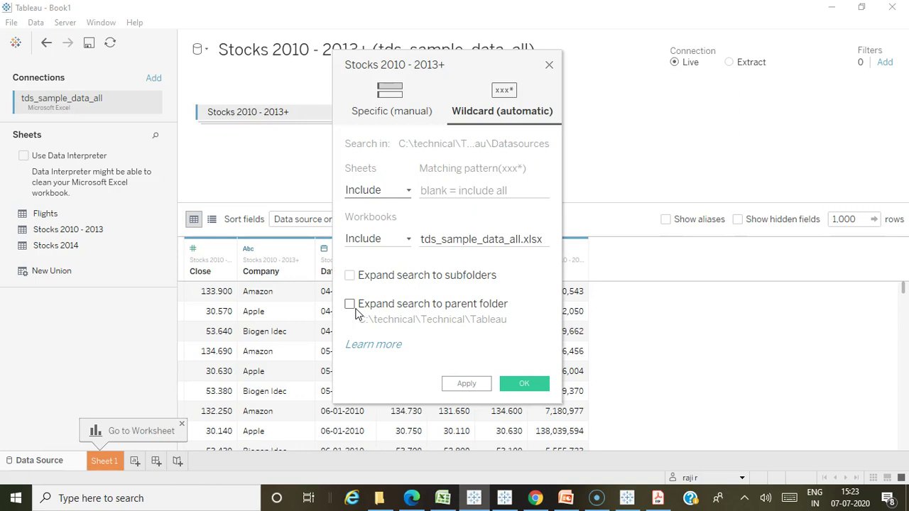
Open the help article on unions from the union settings and examine which connectors Tableau Desktop supports.
left_click(383, 344)
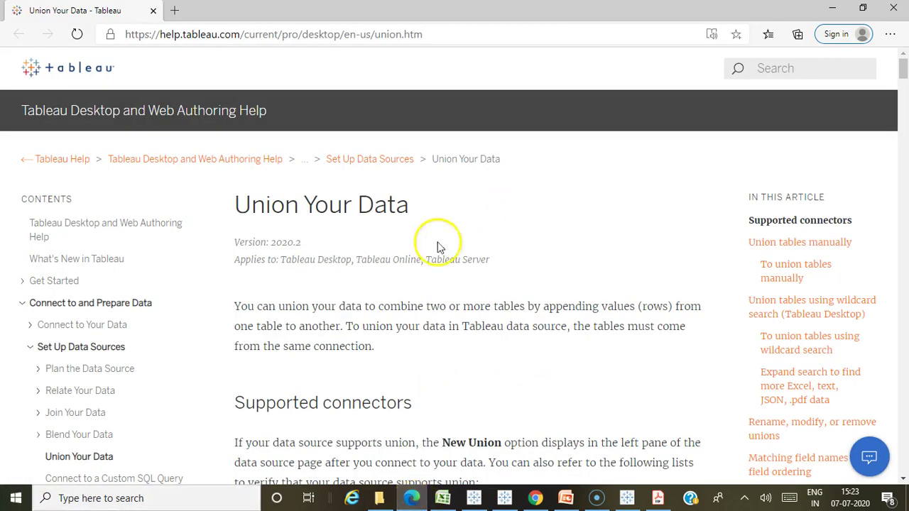
scroll(385, 294, "down", 2)
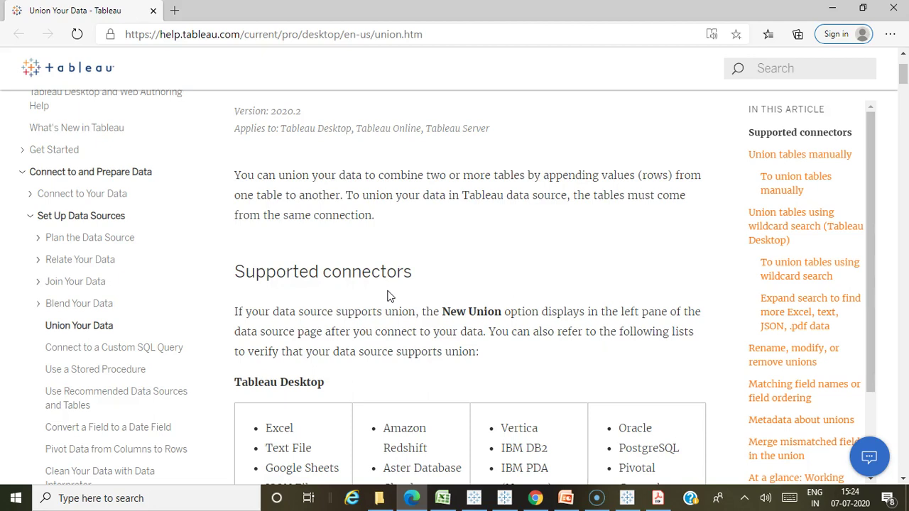
scroll(405, 294, "down", 2)
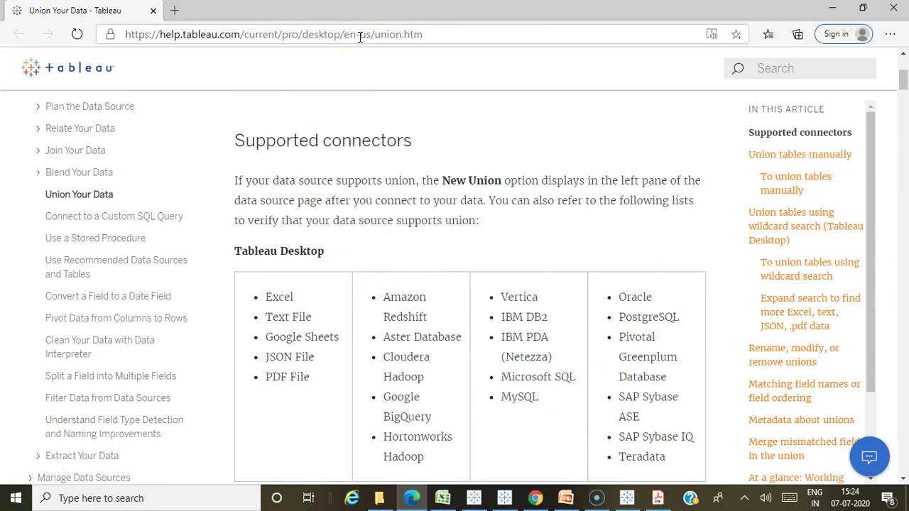
scroll(495, 223, "down", 1)
scroll(298, 227, "up", 1)
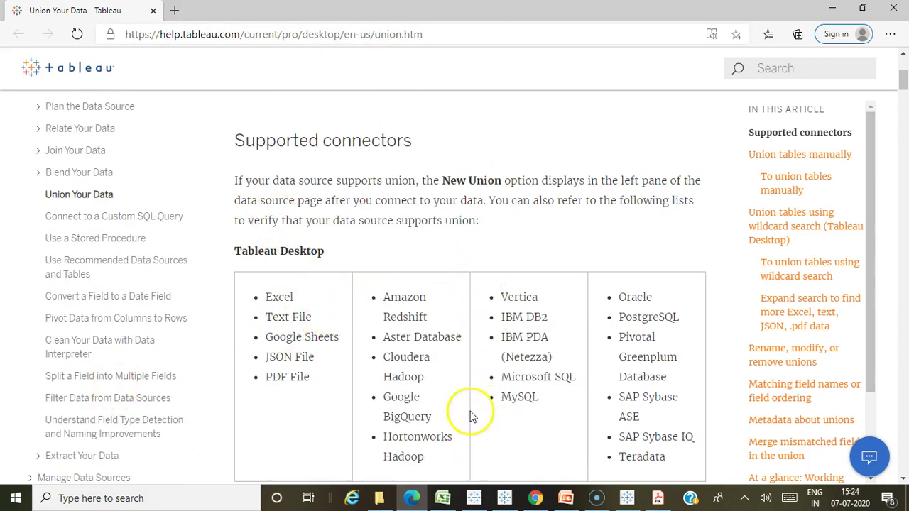
Read the help article's sections on manual unions, wildcard search unions and expanding the search to other folders.
scroll(483, 338, "down", 4)
scroll(483, 339, "down", 8)
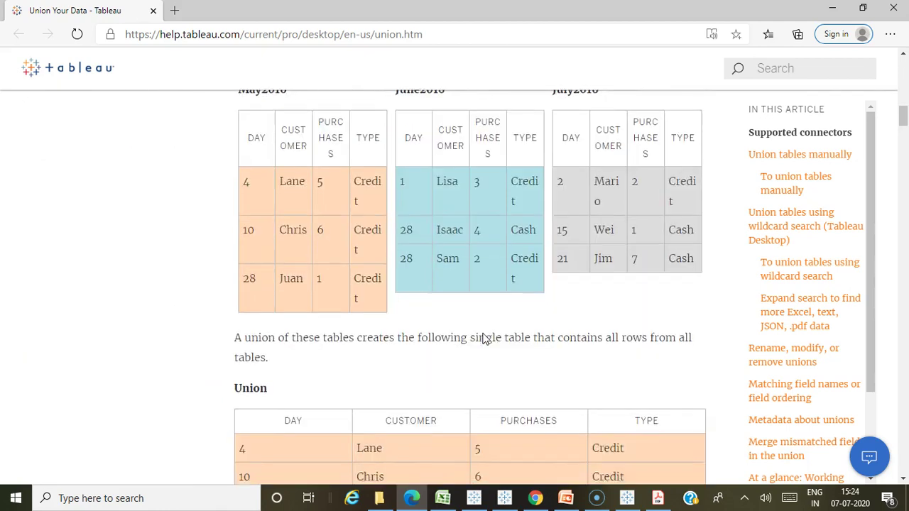
scroll(483, 339, "down", 10)
scroll(483, 339, "down", 10)
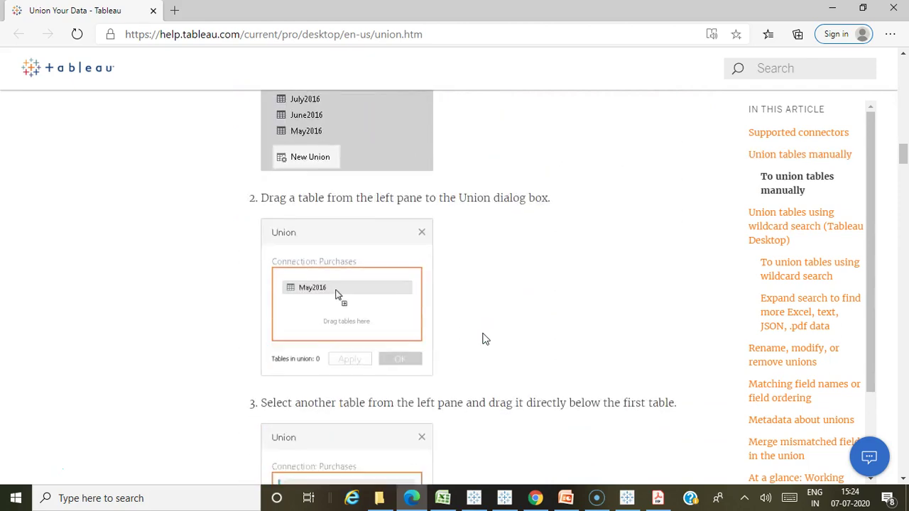
scroll(483, 339, "down", 3)
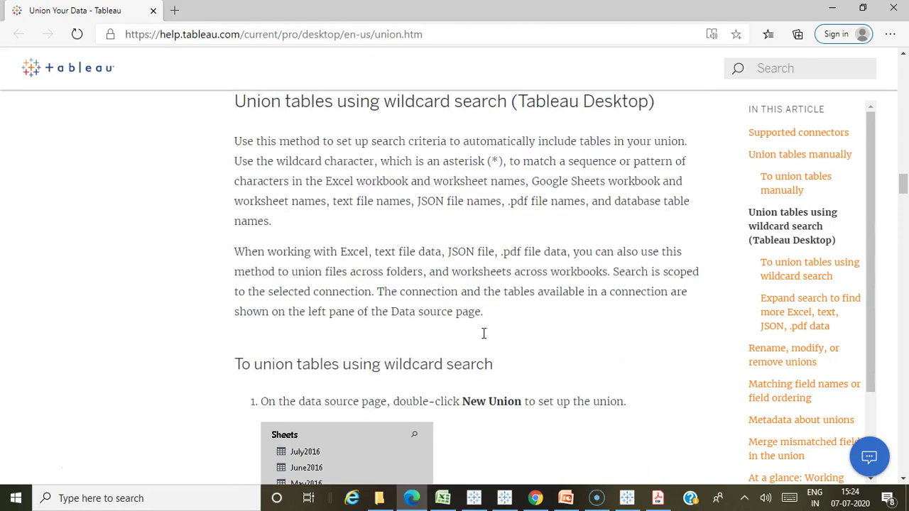
scroll(482, 339, "down", 8)
scroll(483, 339, "down", 5)
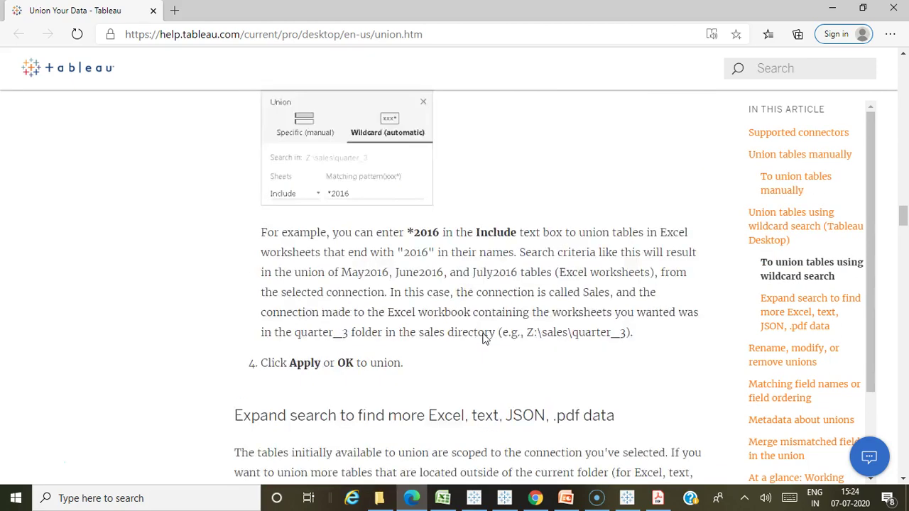
scroll(483, 338, "down", 6)
scroll(483, 339, "down", 12)
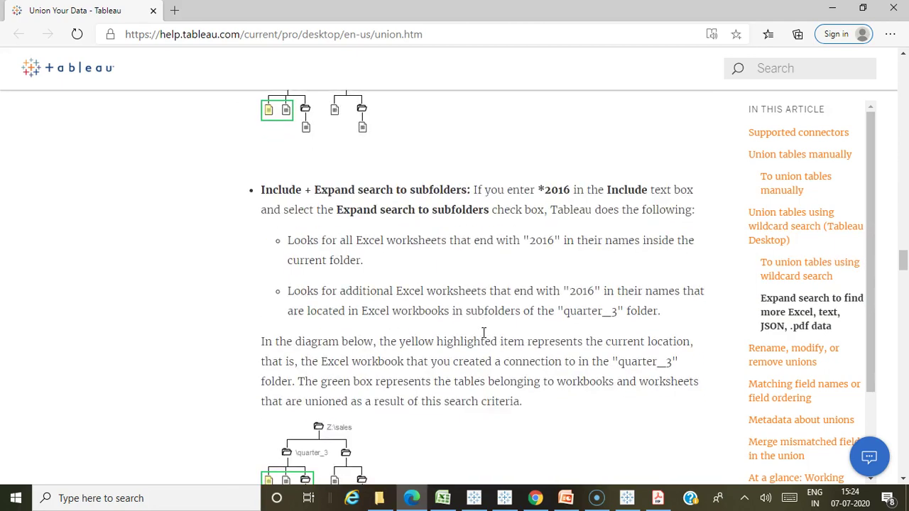
scroll(483, 339, "down", 12)
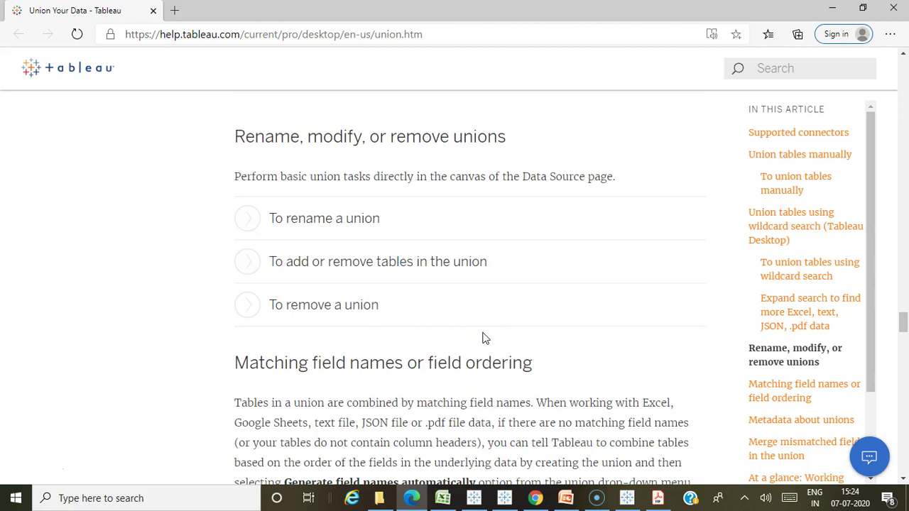
Read the article's sections on matching field names, union metadata, merging mismatched fields and working with unions.
scroll(483, 339, "down", 1)
scroll(482, 337, "down", 3)
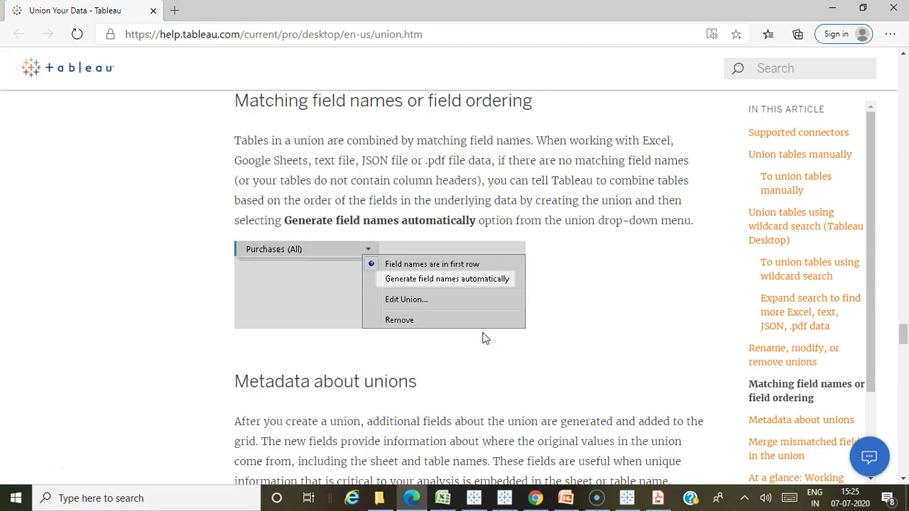
scroll(481, 296, "down", 5)
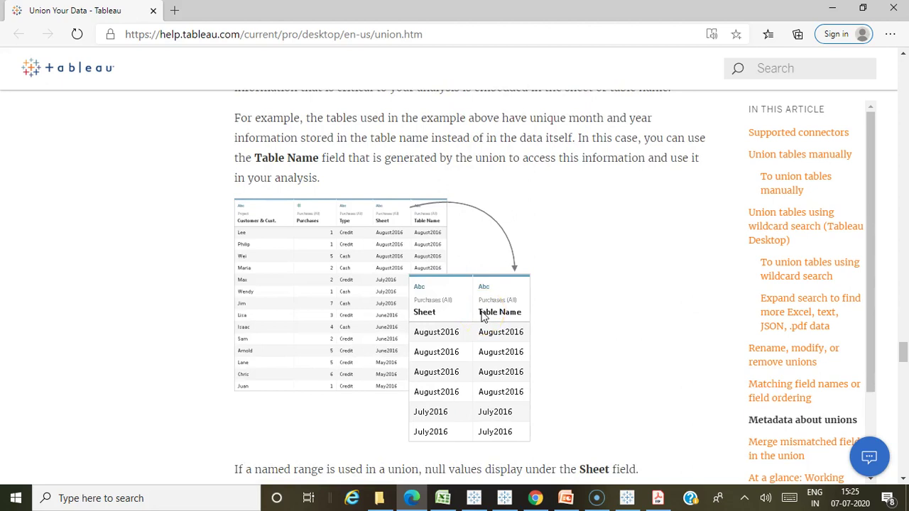
scroll(481, 318, "down", 5)
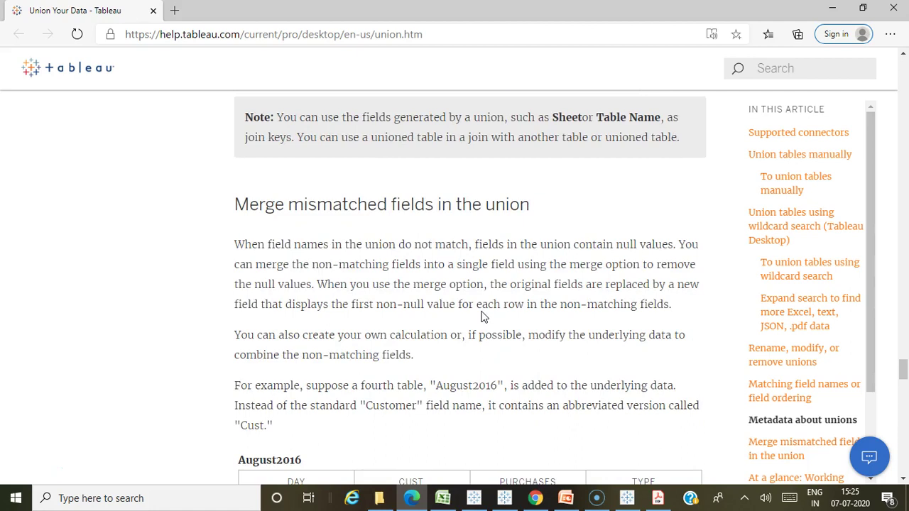
scroll(481, 317, "down", 2)
scroll(482, 317, "up", 4)
scroll(481, 317, "down", 6)
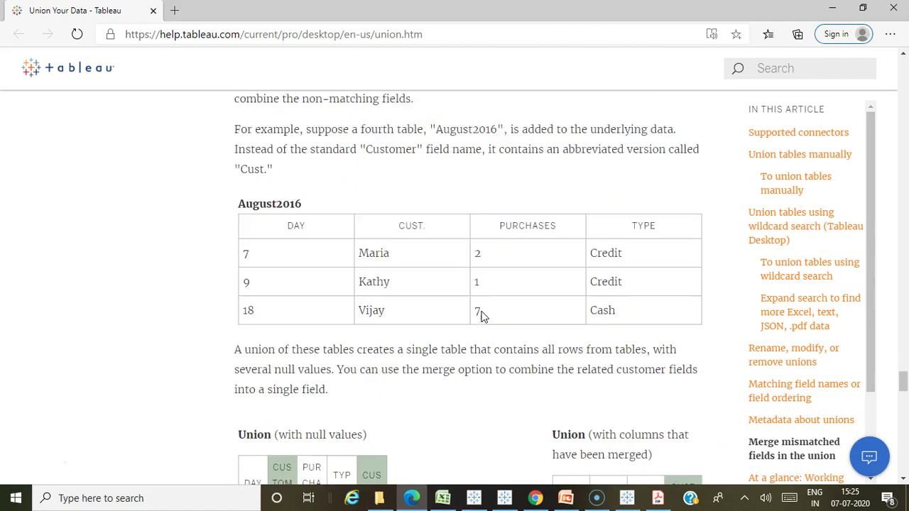
scroll(482, 317, "down", 10)
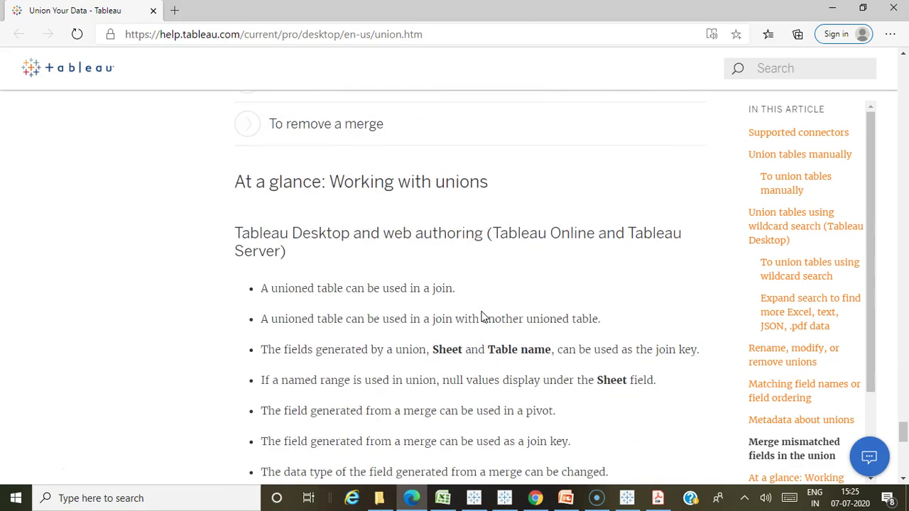
scroll(483, 319, "down", 8)
scroll(486, 298, "up", 12)
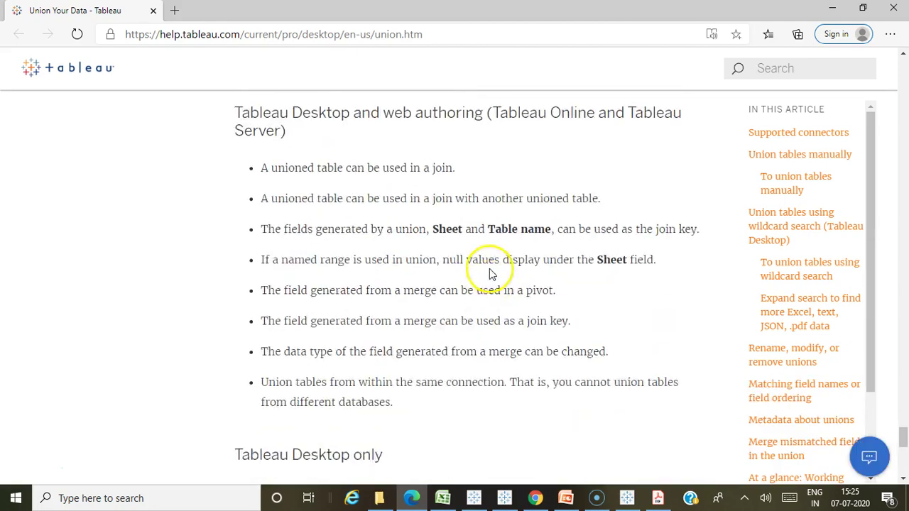
Go back to the article's introduction and review the Supported connectors section again.
scroll(495, 263, "up", 5)
left_click_drag(902, 359, 899, 78)
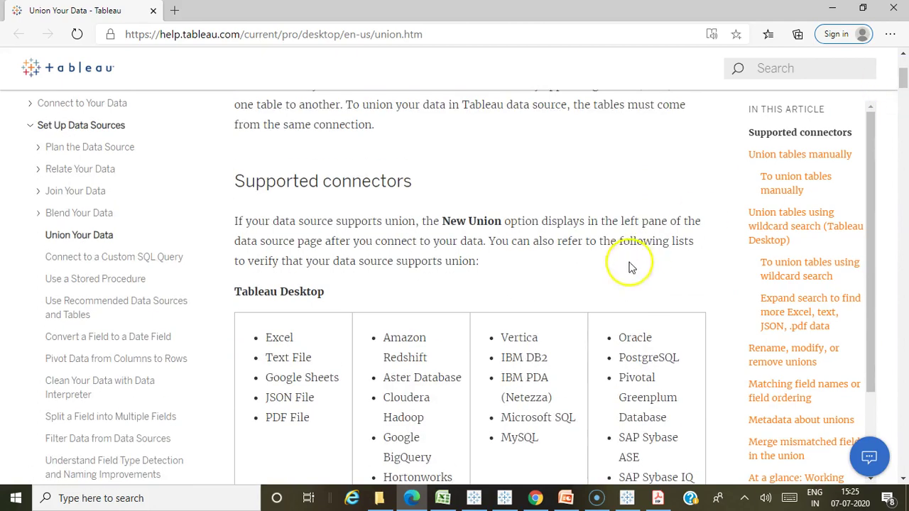
scroll(593, 336, "up", 3)
scroll(594, 336, "down", 6)
scroll(591, 329, "up", 4)
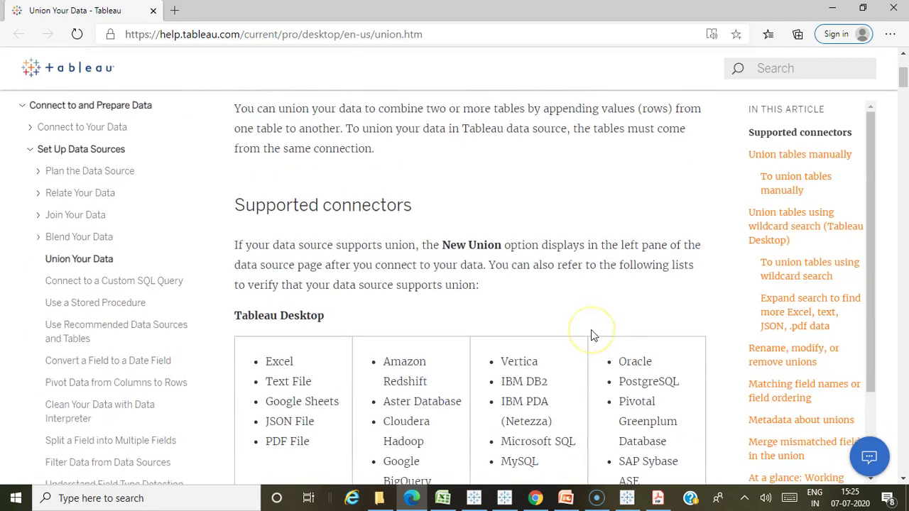
Switch back to Tableau and close the union settings without applying any wildcard options.
left_click(473, 497)
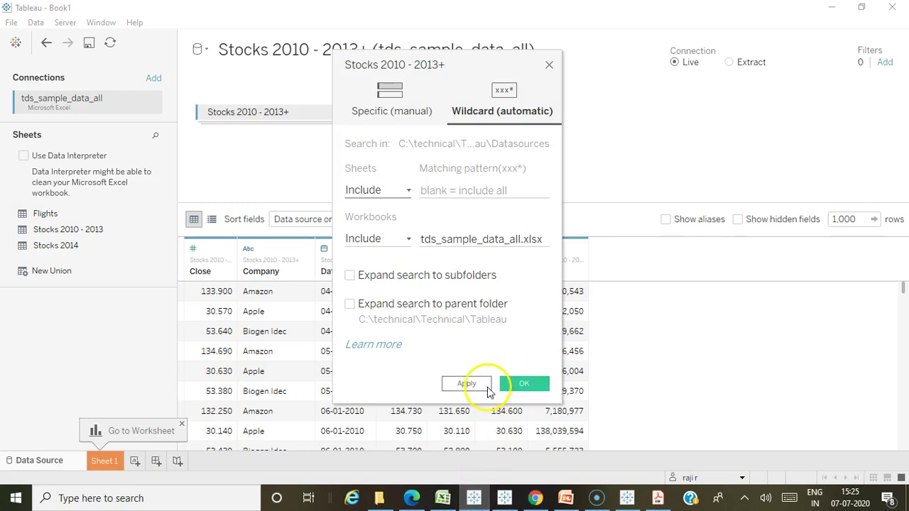
left_click(549, 64)
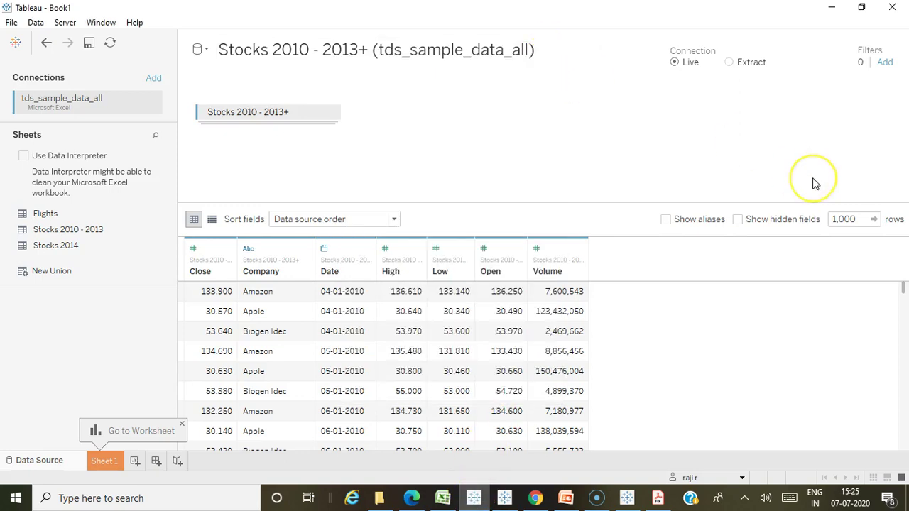